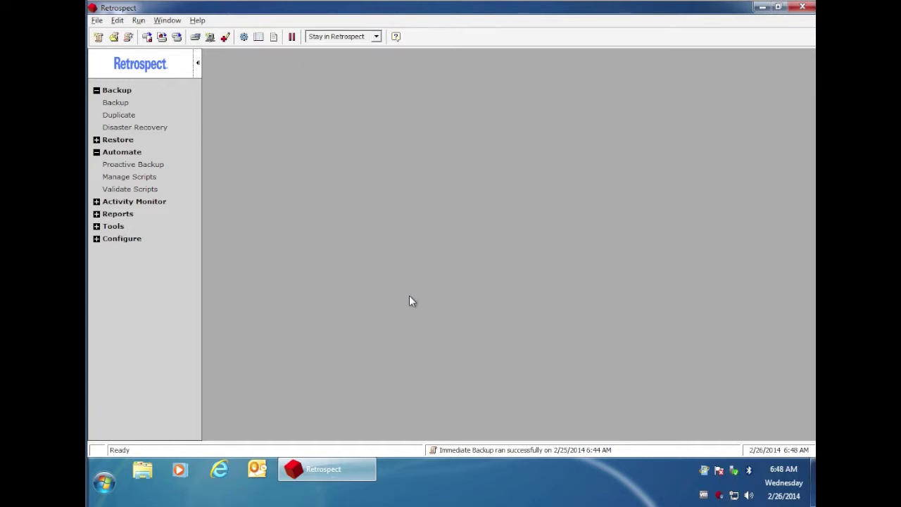
Step: Start preparing for disaster recovery and open the download link for the Microsoft Windows ADK image
left_click(143, 126)
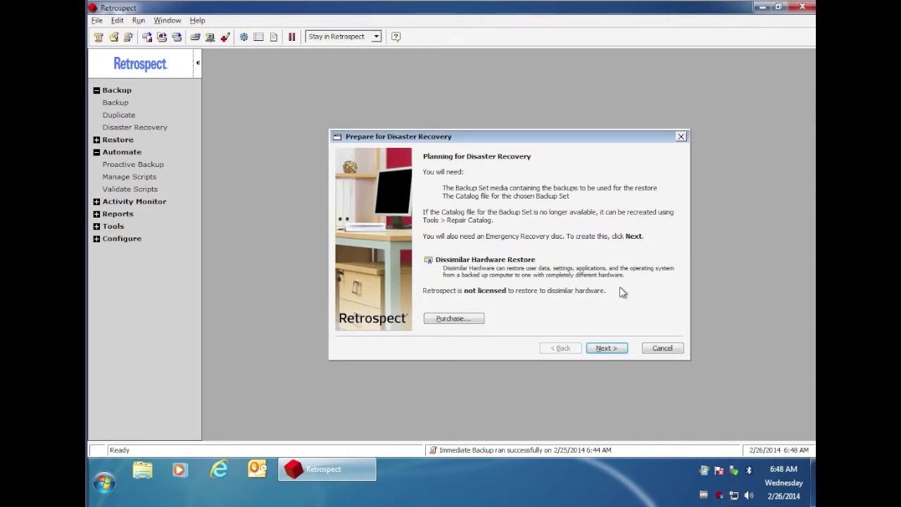
left_click(612, 351)
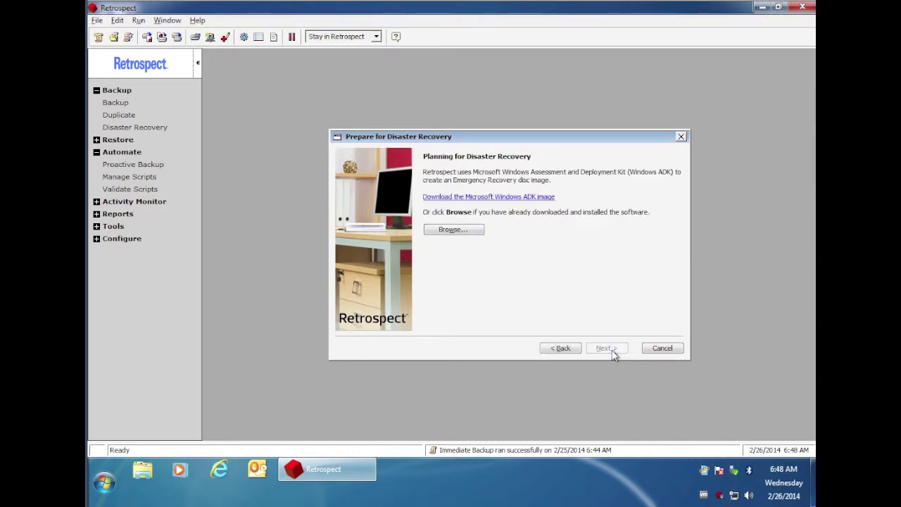
left_click(470, 201)
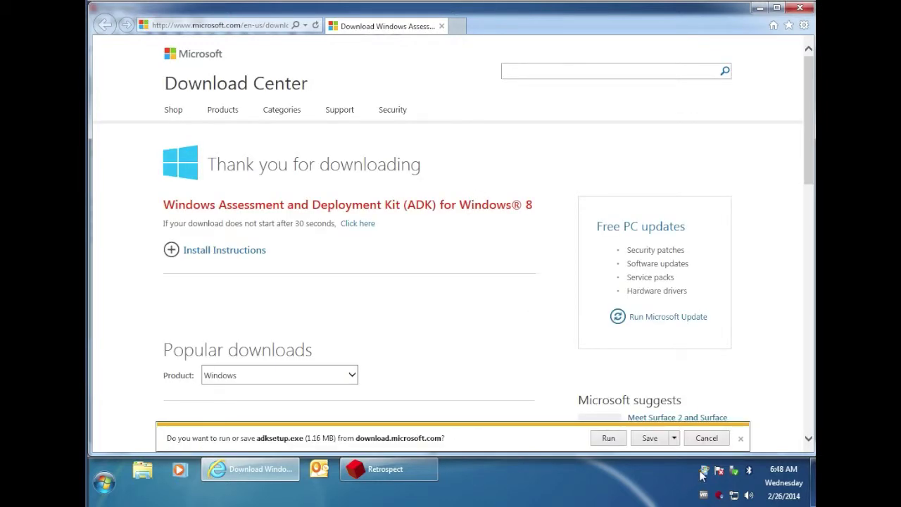
Step: Save adksetup.exe to the Desktop and close the browser window
scroll(591, 380, "down", 4)
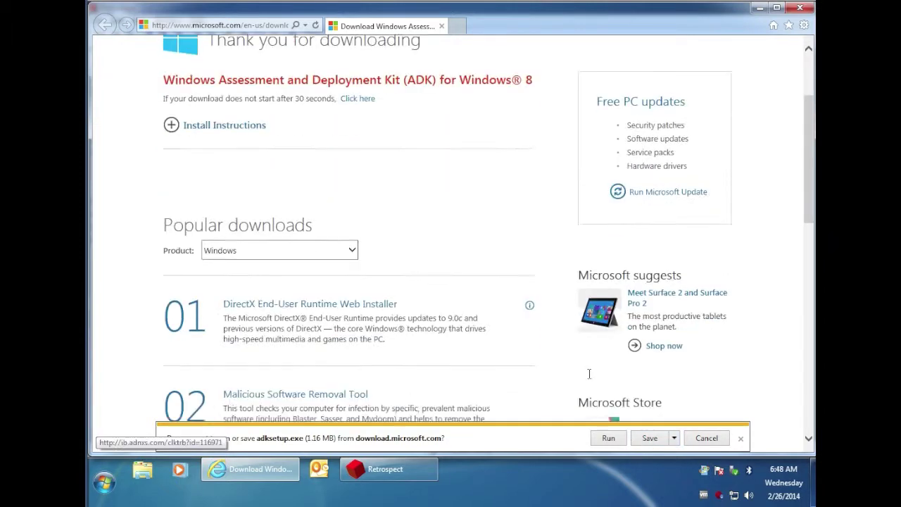
scroll(591, 379, "up", 4)
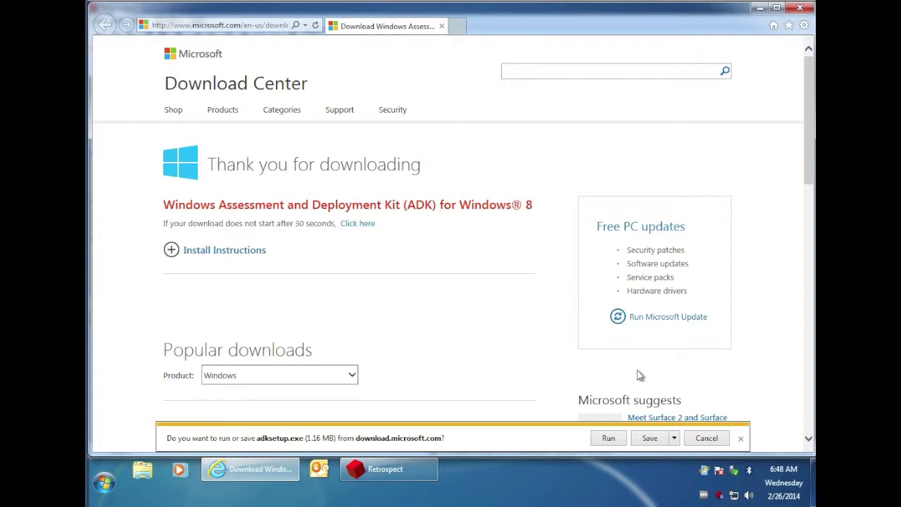
left_click(674, 438)
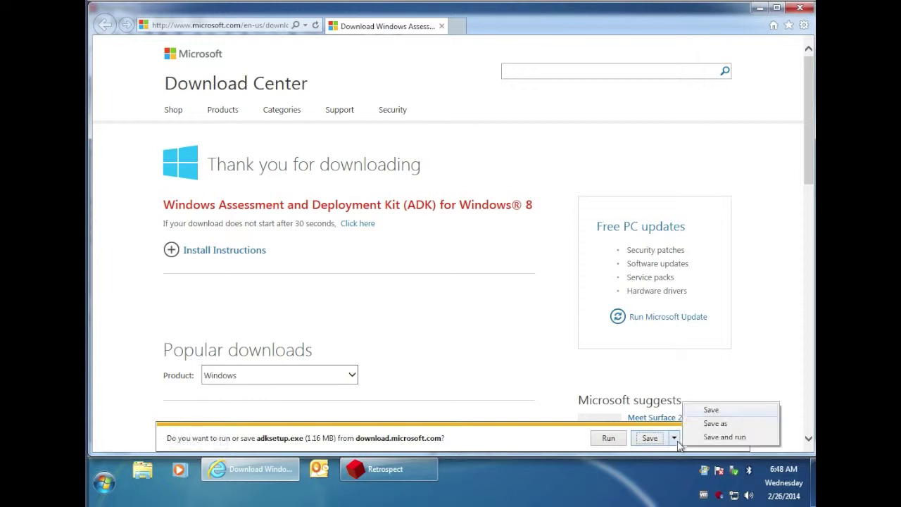
left_click(712, 424)
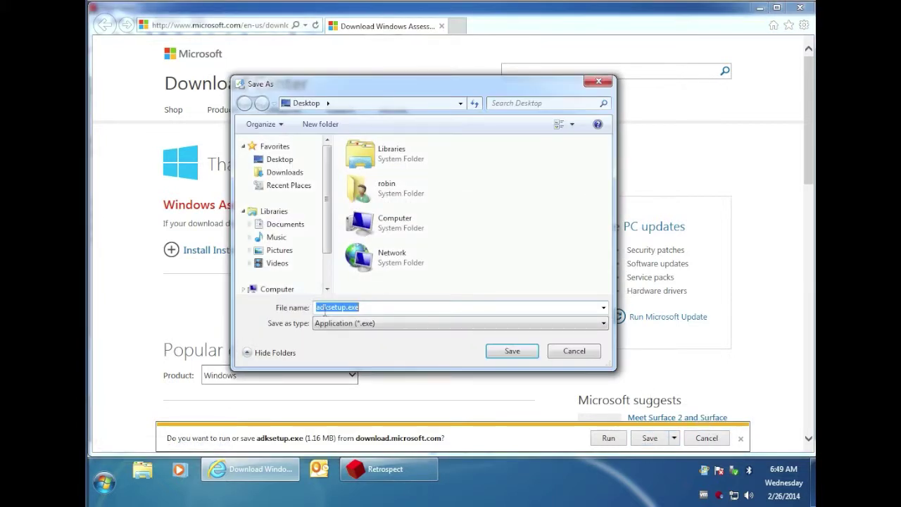
left_click(270, 161)
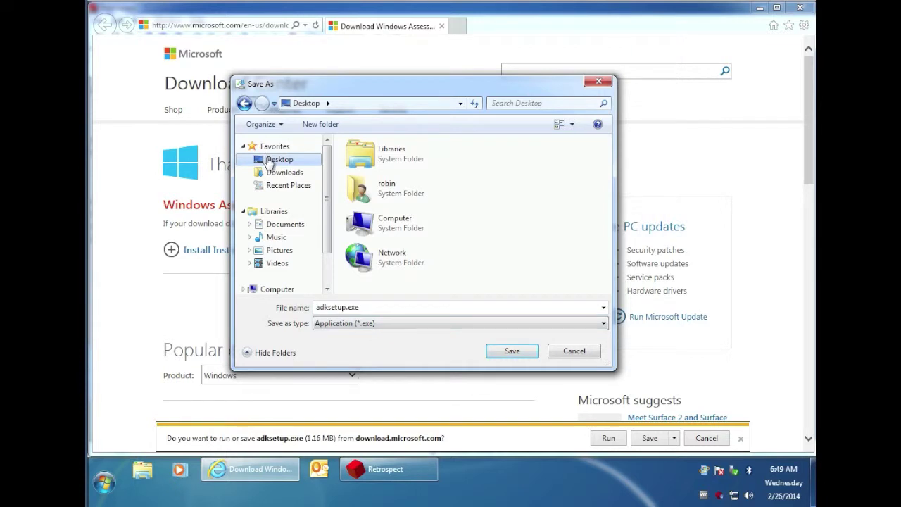
left_click(511, 350)
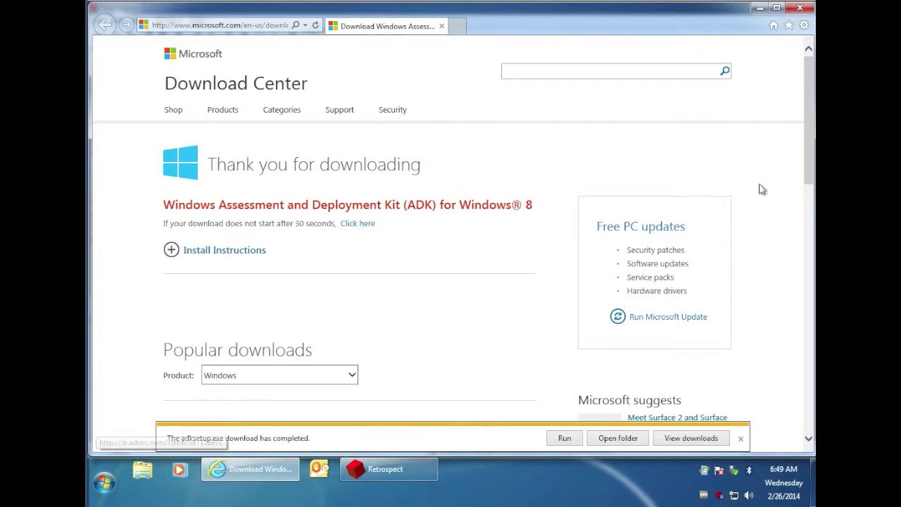
left_click(800, 7)
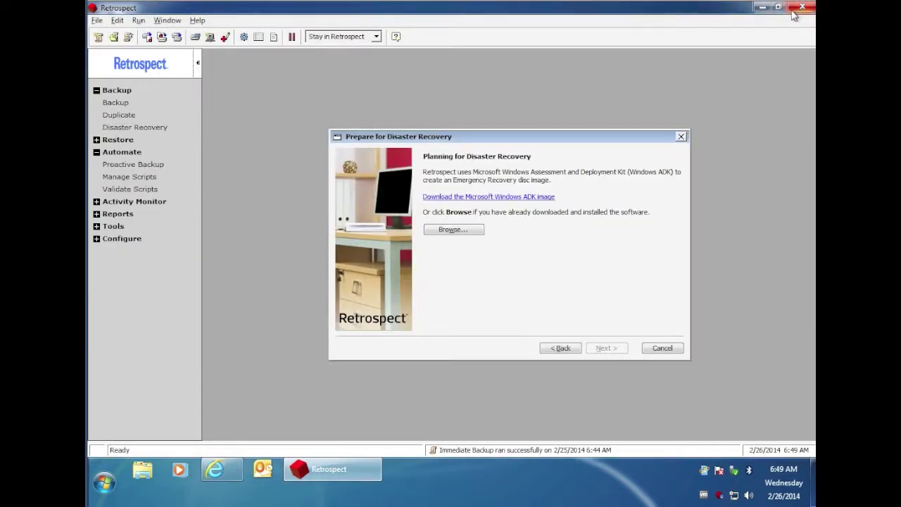
Step: Minimize Retrospect and run adksetup.exe from the desktop, allowing the file to open
left_click(762, 7)
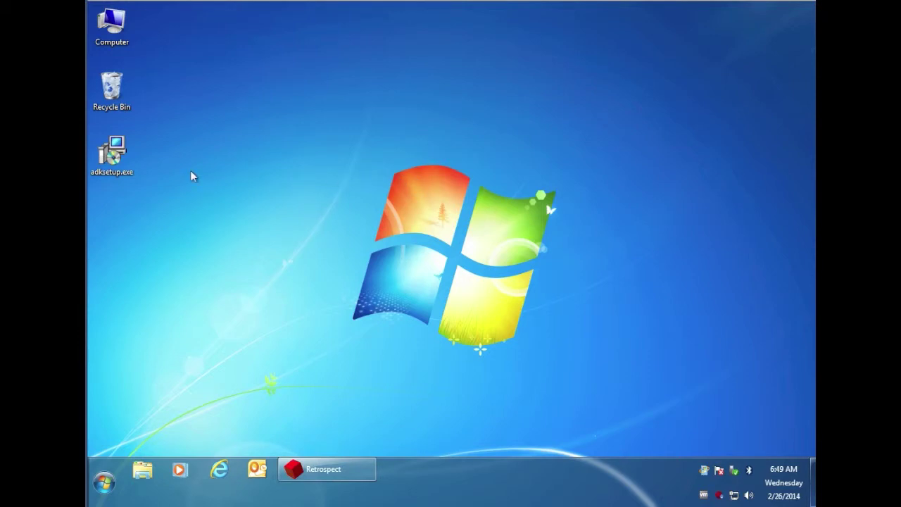
double_click(111, 151)
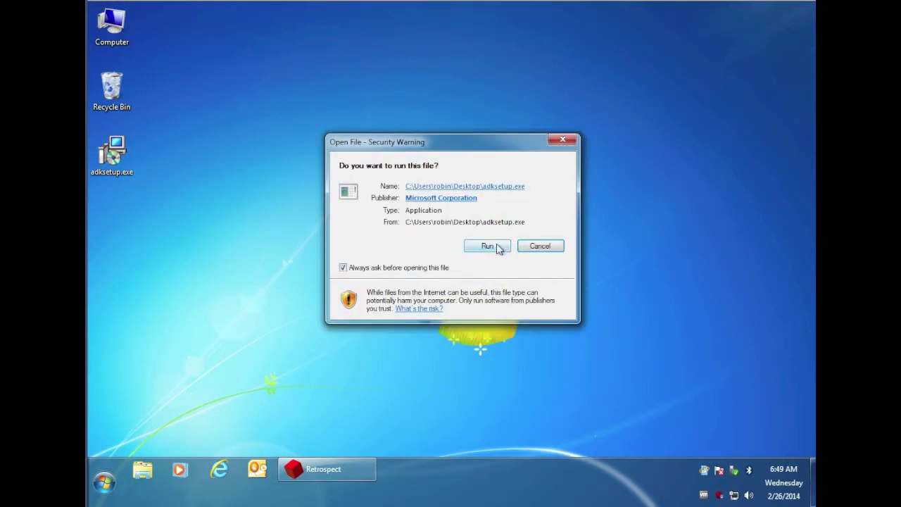
left_click(496, 247)
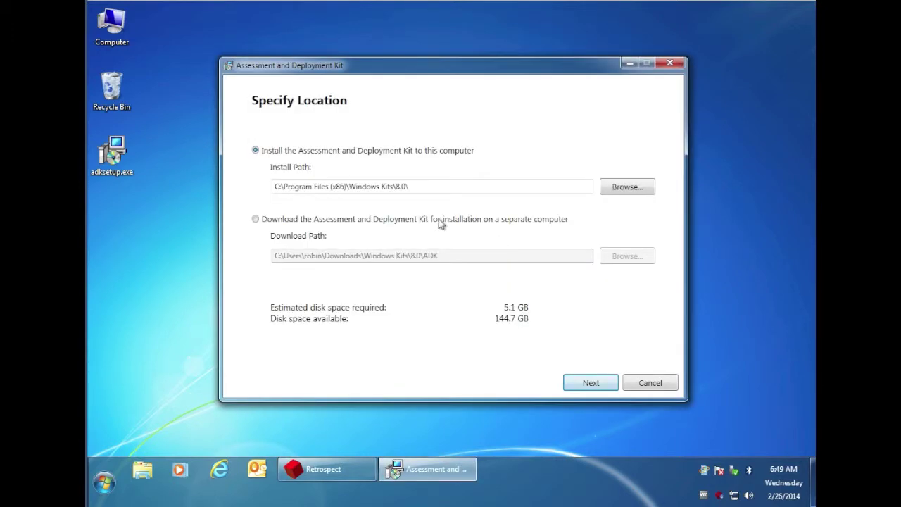
Step: Install the Assessment and Deployment Kit with the default path and features, answering No to CEIP, accepting the license and allowing system changes
left_click(596, 389)
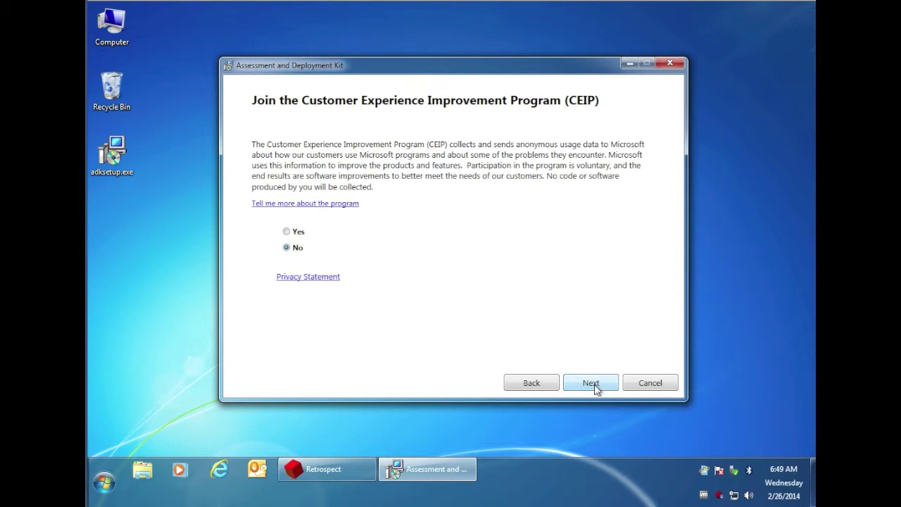
left_click(595, 389)
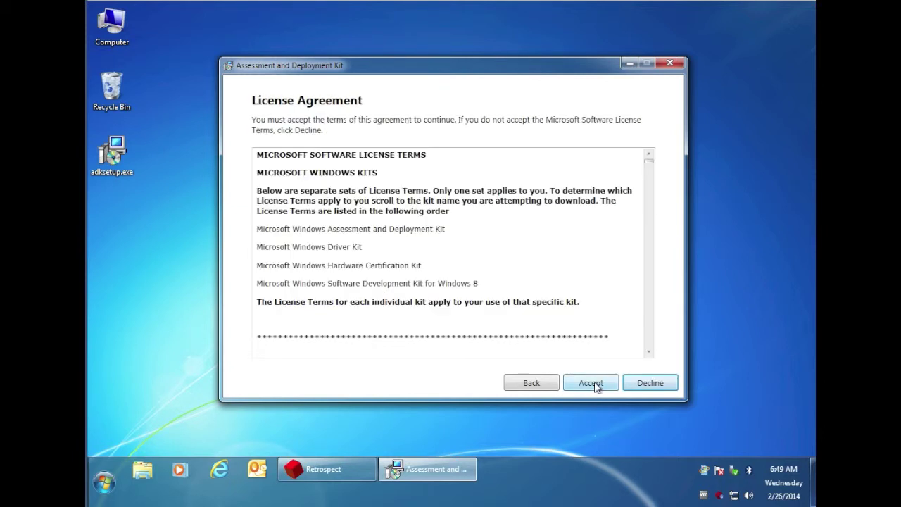
left_click(596, 387)
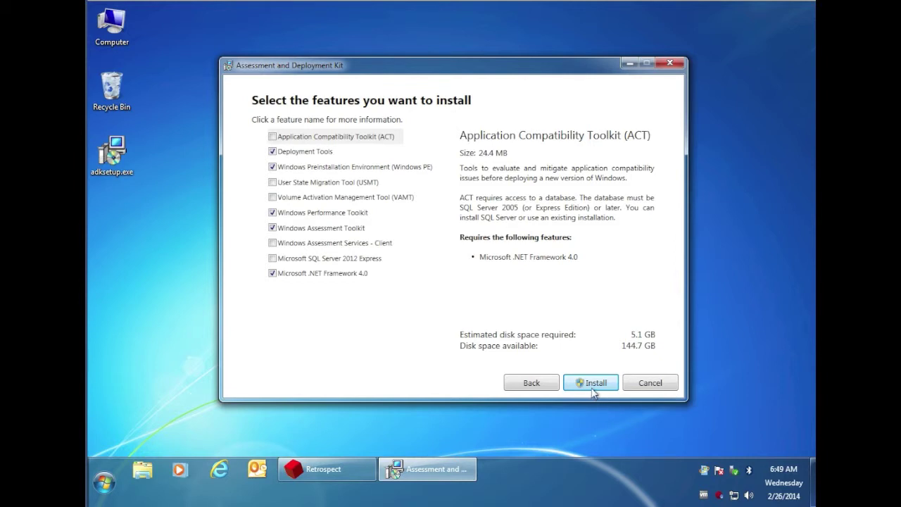
left_click(593, 386)
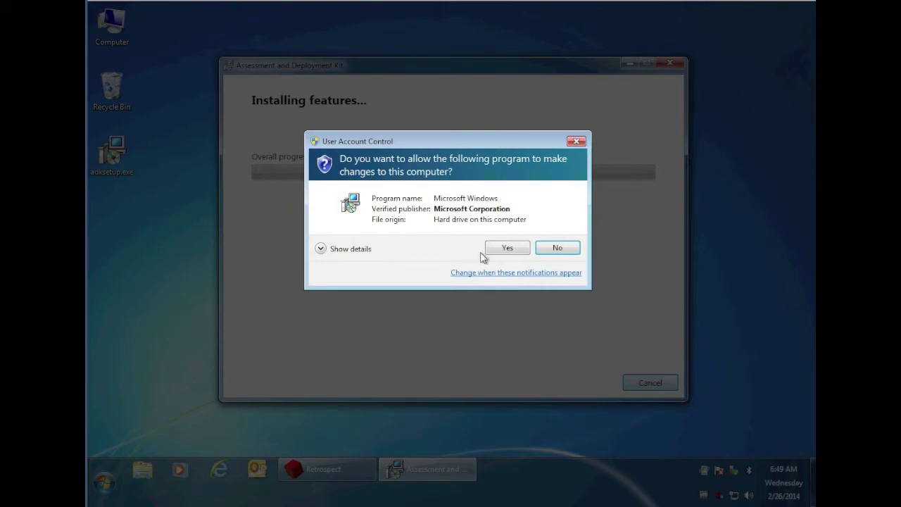
left_click(492, 249)
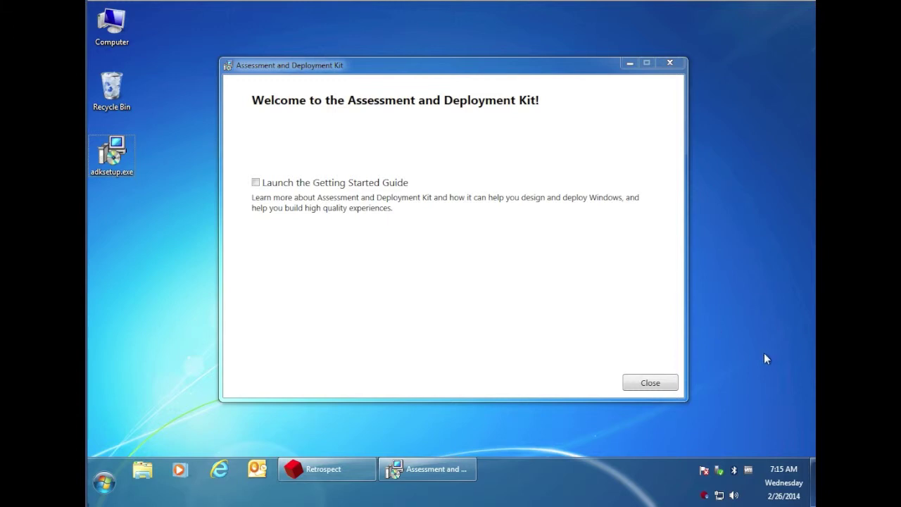
Step: Close the ADK installer, switch back to Retrospect and cancel the open disaster recovery wizard
left_click(669, 382)
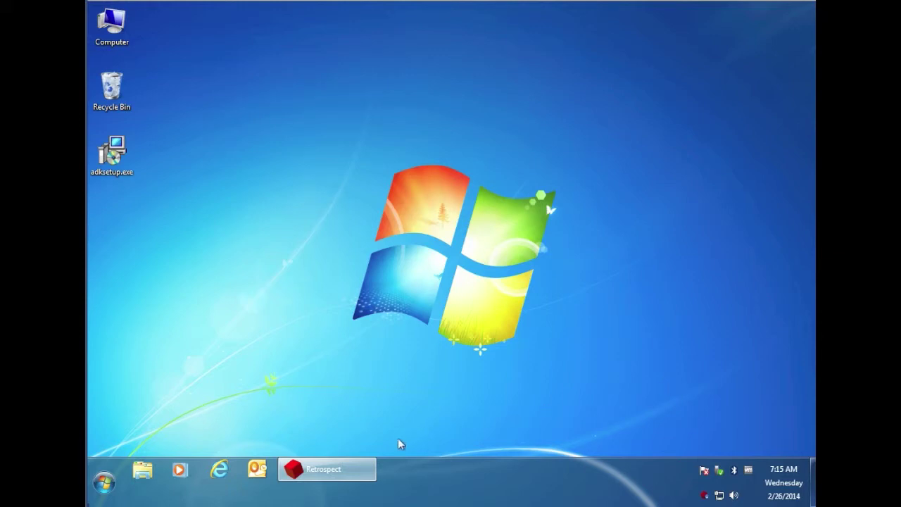
left_click(338, 469)
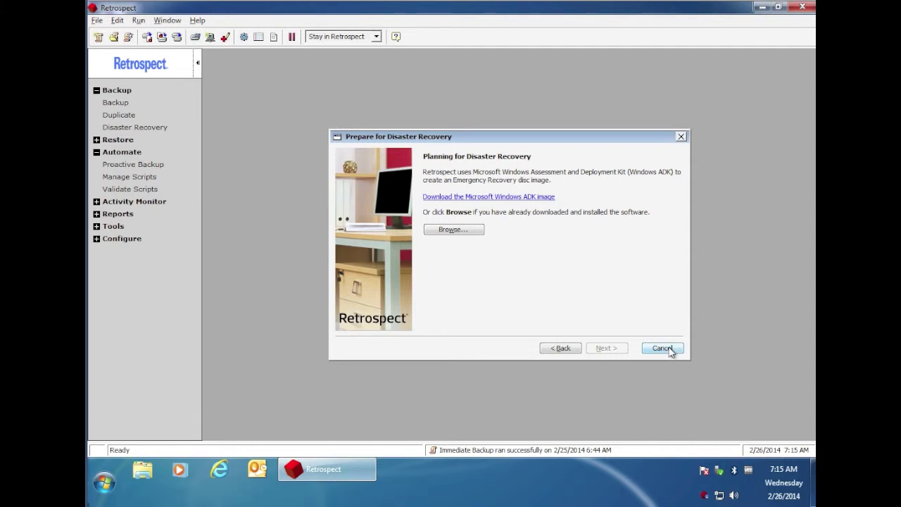
left_click(663, 348)
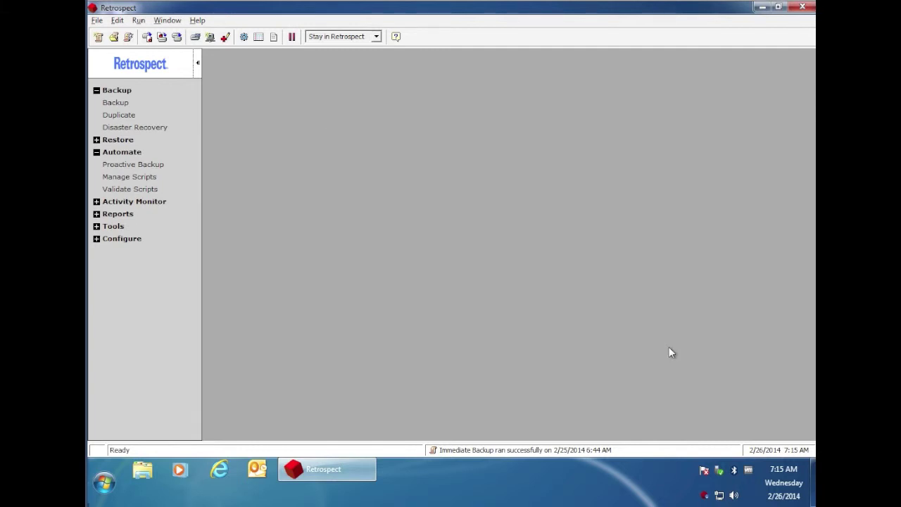
Step: Restart the disaster recovery preparation and choose the 64-bit recovery solution
left_click(139, 129)
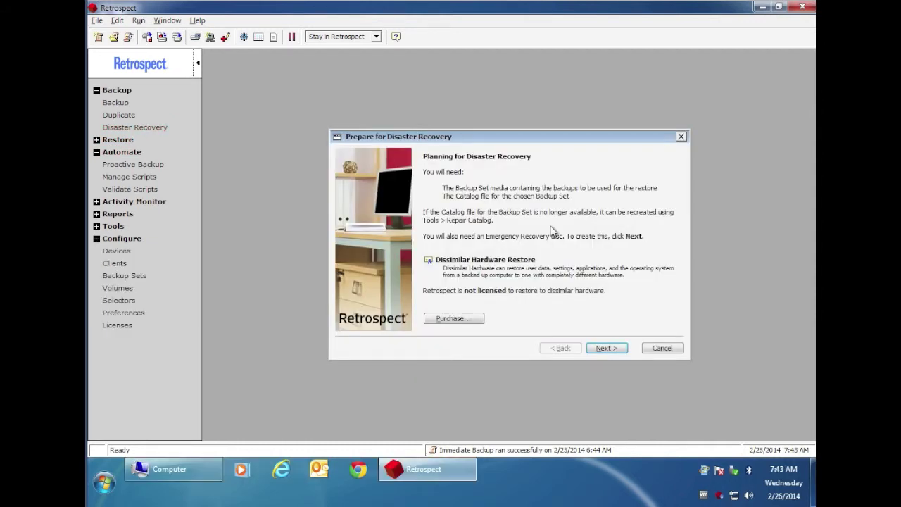
left_click(606, 348)
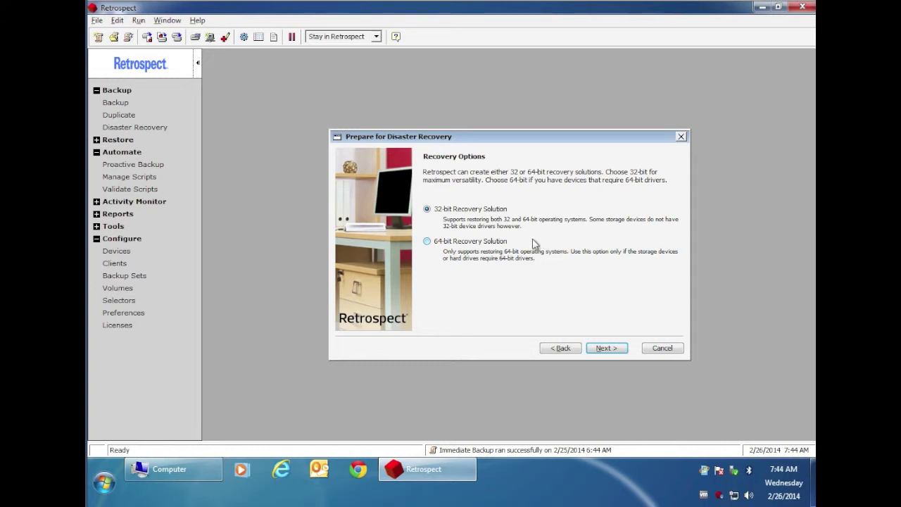
left_click(496, 245)
left_click(620, 352)
Step: Select drive E: as the bootable flash drive and create the recovery drive
left_click(498, 235)
left_click(507, 234)
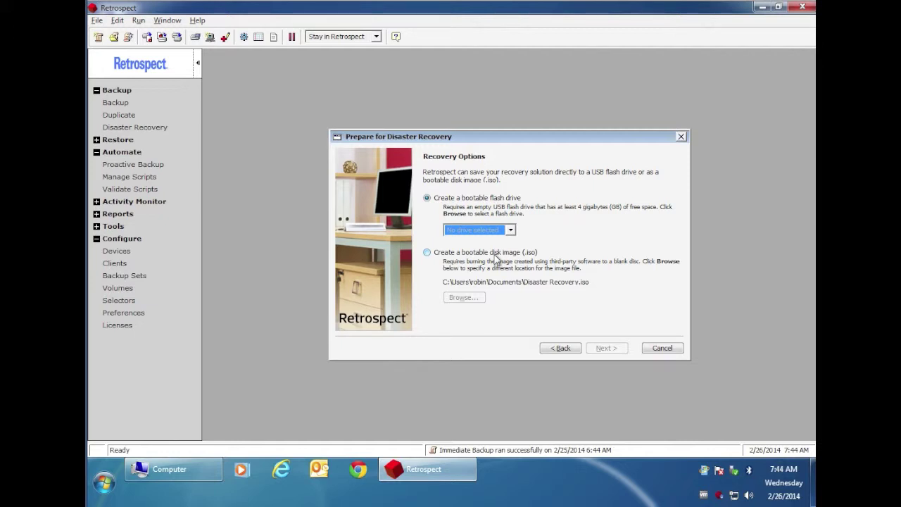
left_click(512, 230)
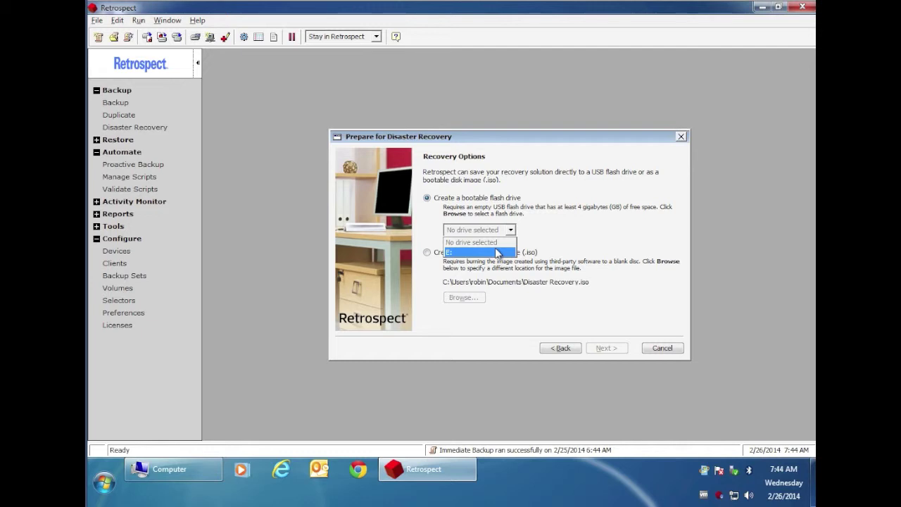
left_click(497, 252)
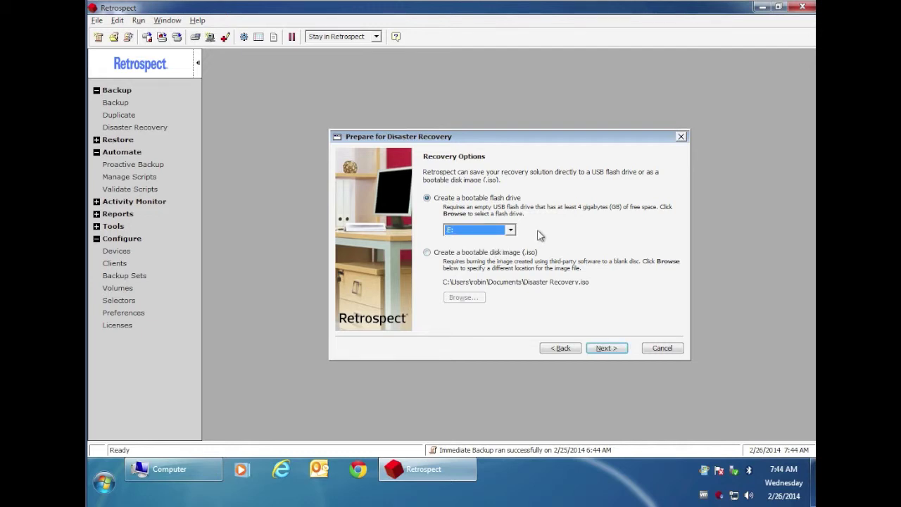
left_click(608, 349)
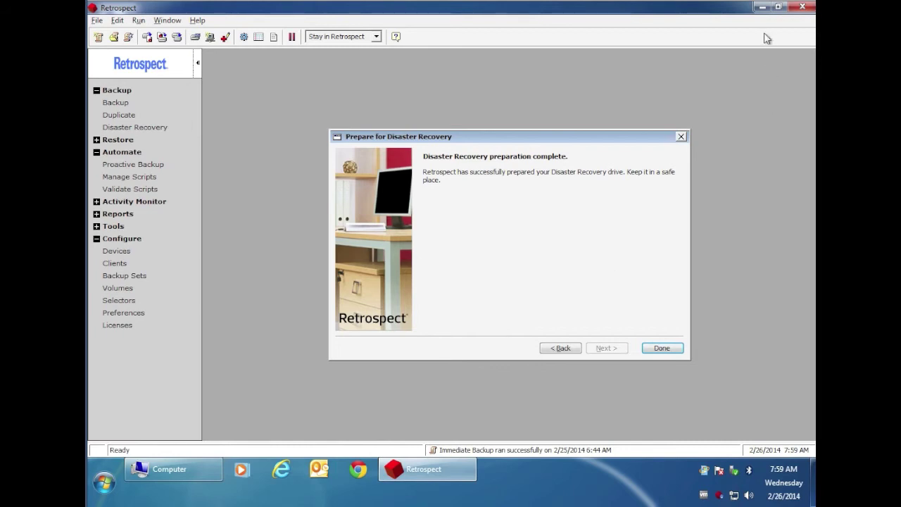
Step: Minimize Retrospect and check the WINPE (E:) drive's details in the Computer window
left_click(762, 8)
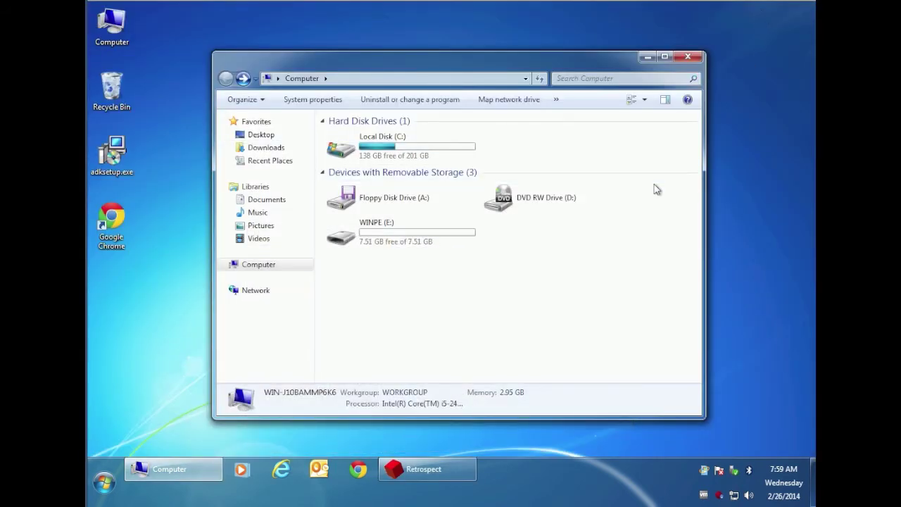
left_click(394, 244)
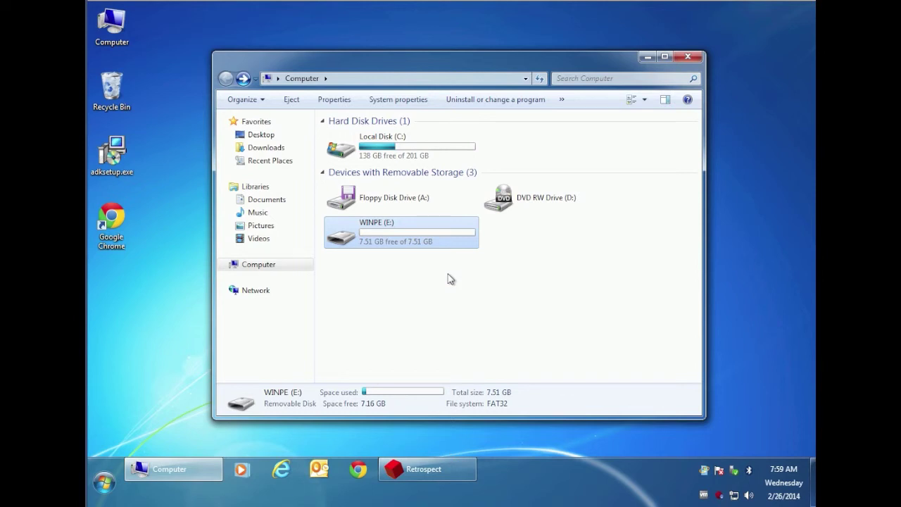
left_click(448, 277)
left_click(422, 245)
left_click(455, 280)
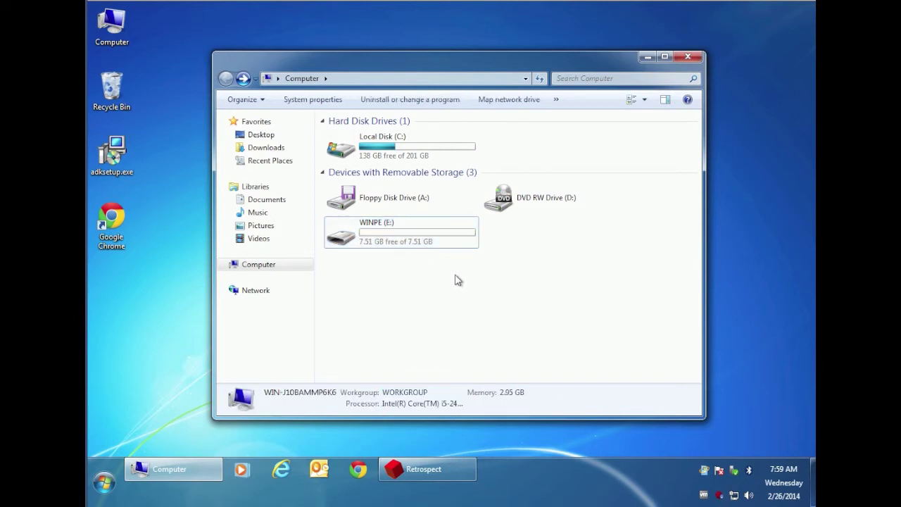